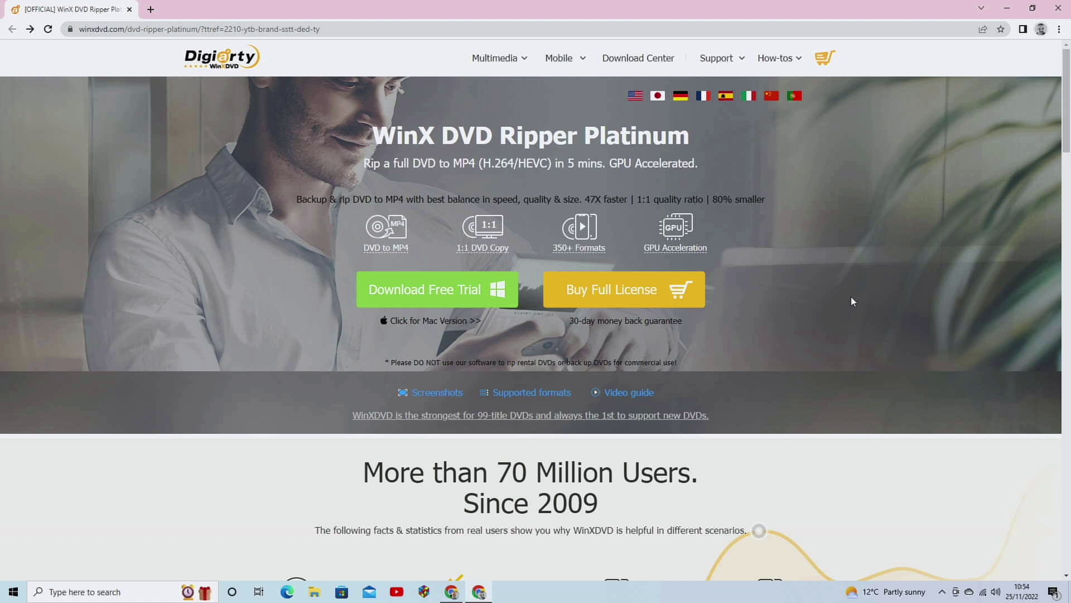
{"action": "scroll", "coordinate": [767, 287], "scroll_direction": "down", "scroll_amount": 2}
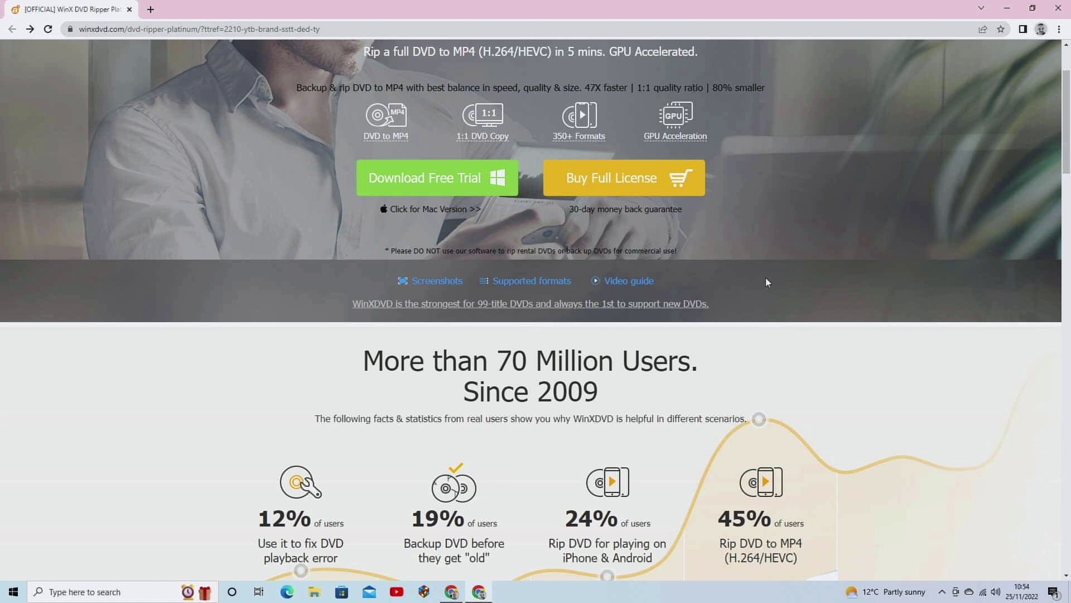
{"action": "scroll", "coordinate": [795, 280], "scroll_direction": "down", "scroll_amount": 2}
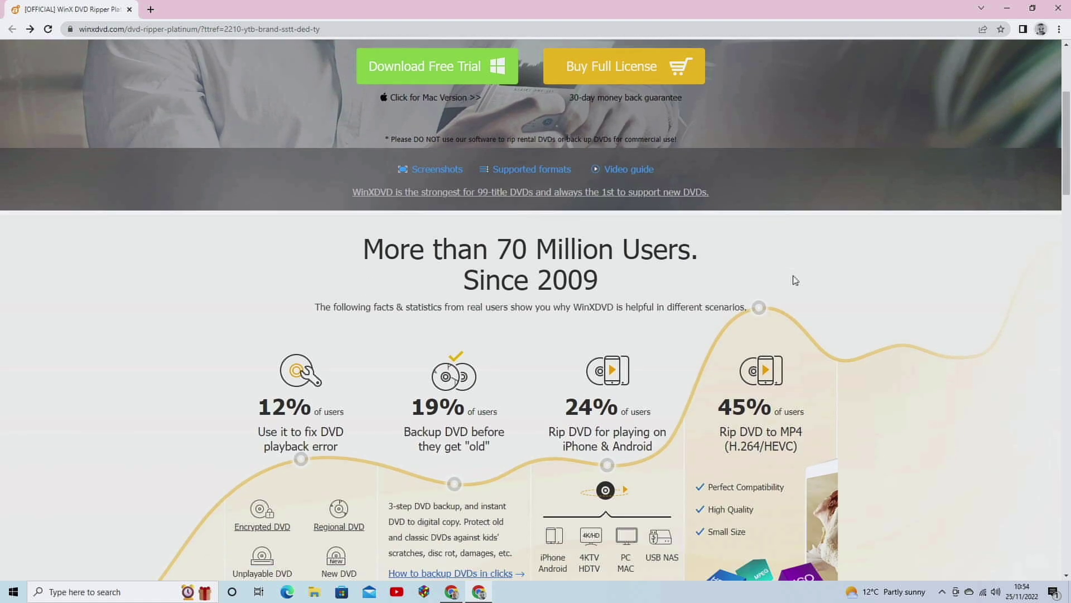
{"action": "scroll", "coordinate": [796, 280], "scroll_direction": "up", "scroll_amount": 2}
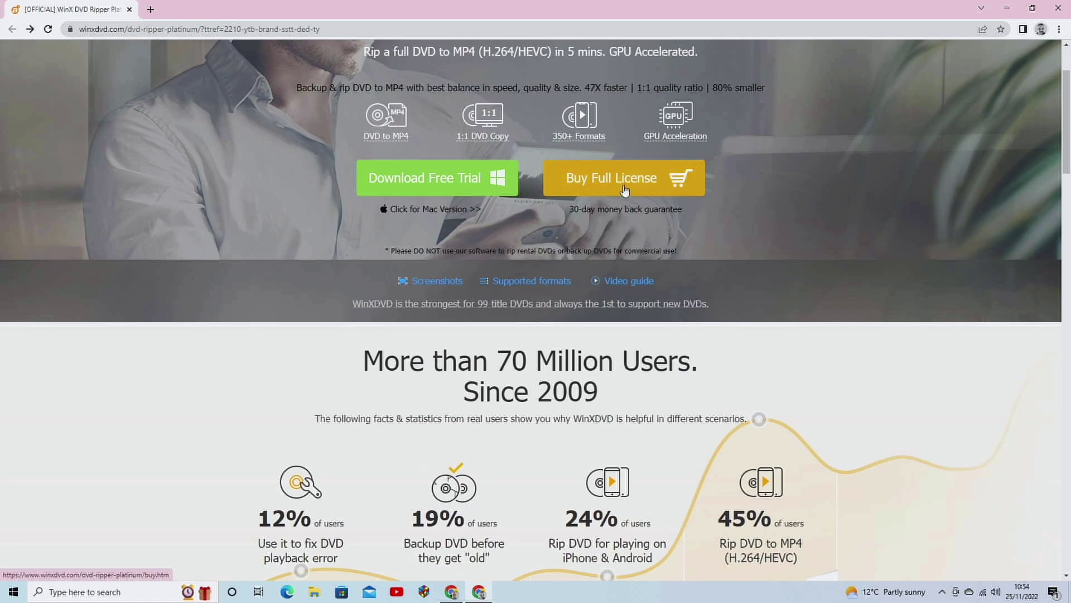
{"action": "scroll", "coordinate": [812, 246], "scroll_direction": "down", "scroll_amount": 6}
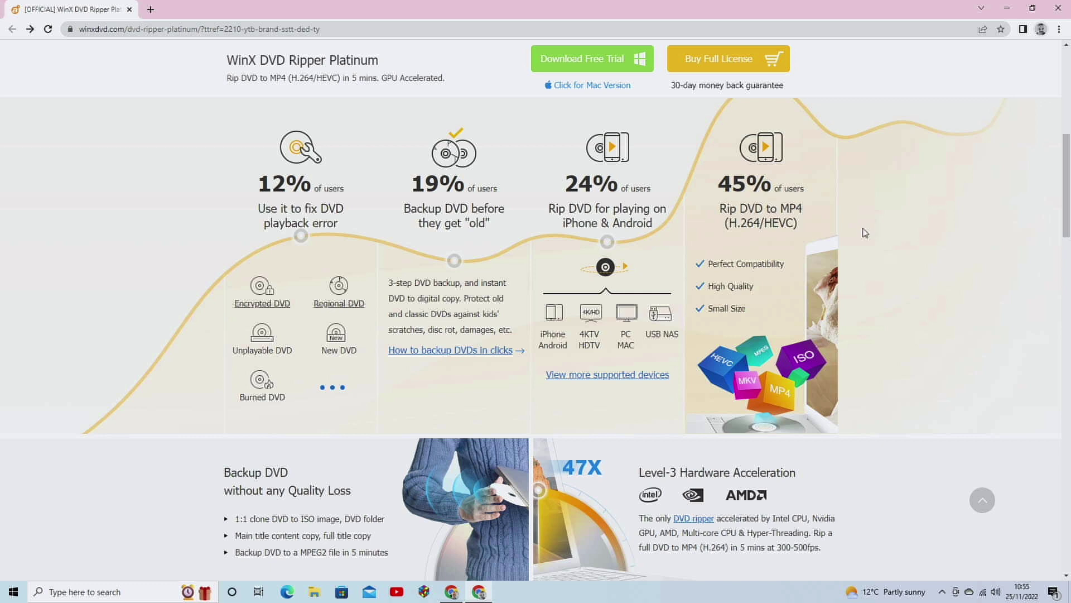
{"action": "scroll", "coordinate": [864, 233], "scroll_direction": "down", "scroll_amount": 3}
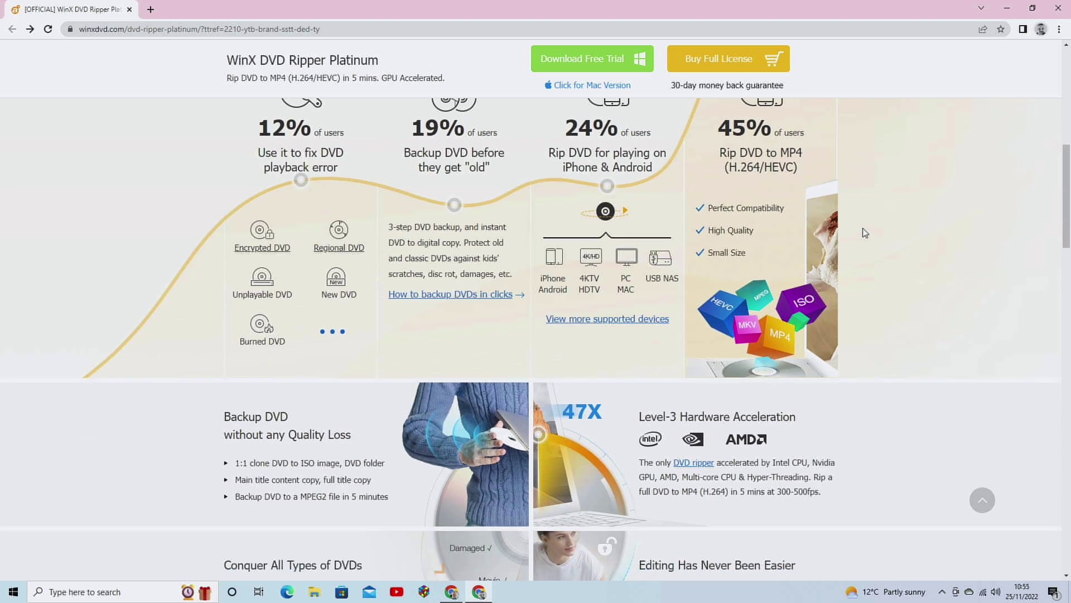
{"action": "scroll", "coordinate": [865, 232], "scroll_direction": "down", "scroll_amount": 5}
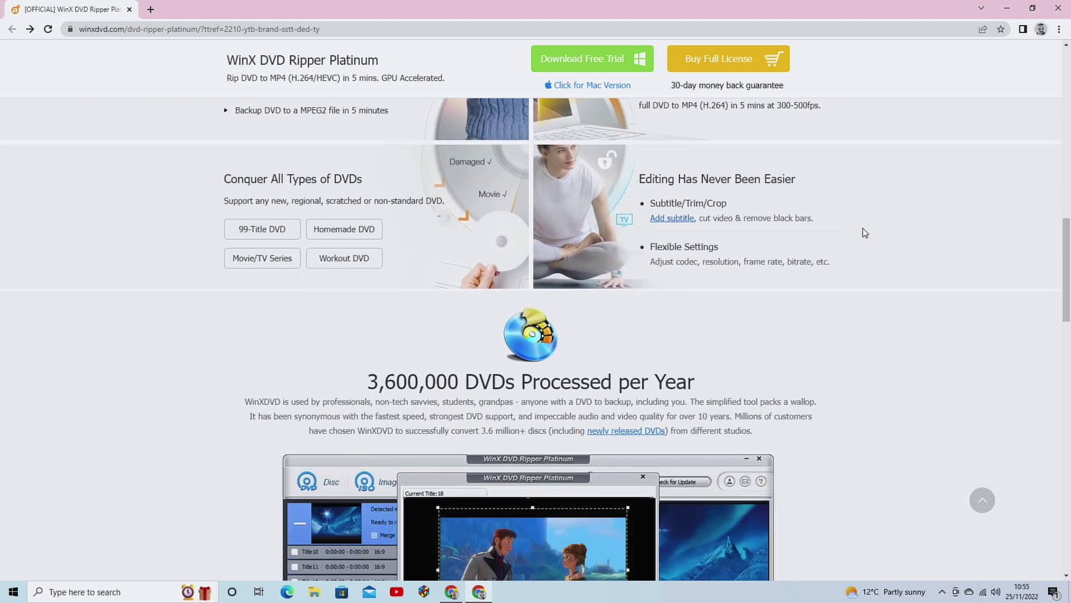
{"action": "scroll", "coordinate": [864, 232], "scroll_direction": "up", "scroll_amount": 2}
{"action": "scroll", "coordinate": [864, 230], "scroll_direction": "down", "scroll_amount": 4}
{"action": "scroll", "coordinate": [864, 229], "scroll_direction": "down", "scroll_amount": 3}
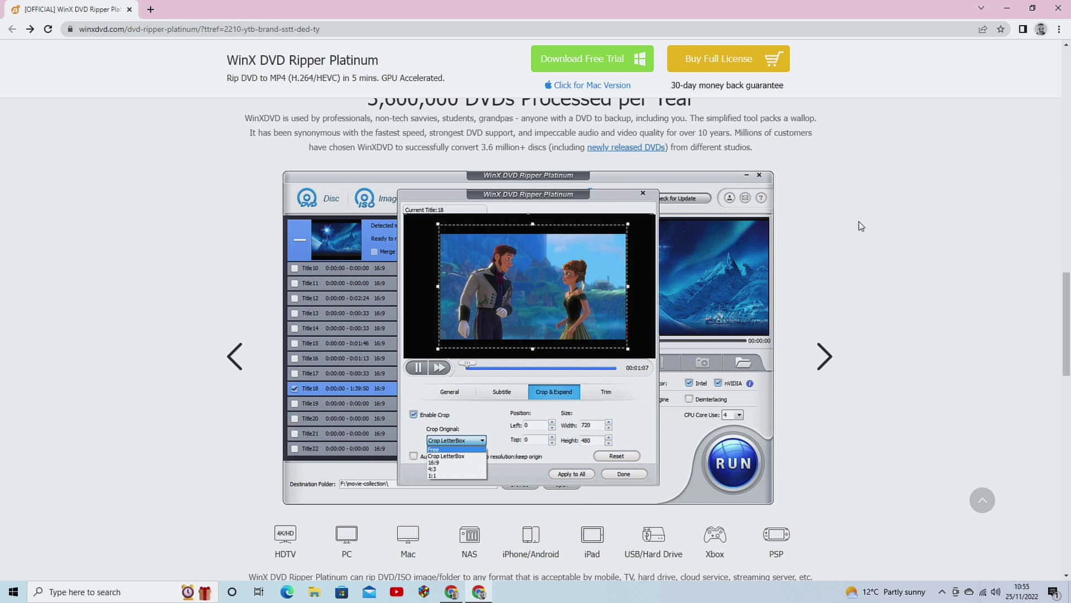
{"action": "scroll", "coordinate": [858, 224], "scroll_direction": "down", "scroll_amount": 5}
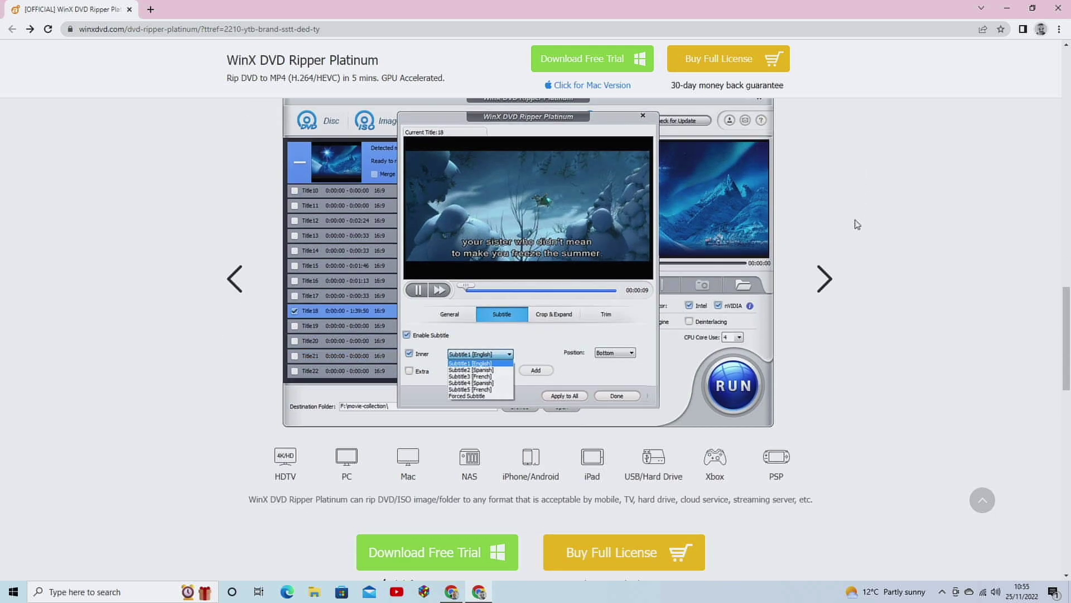
{"action": "scroll", "coordinate": [854, 225], "scroll_direction": "down", "scroll_amount": 1}
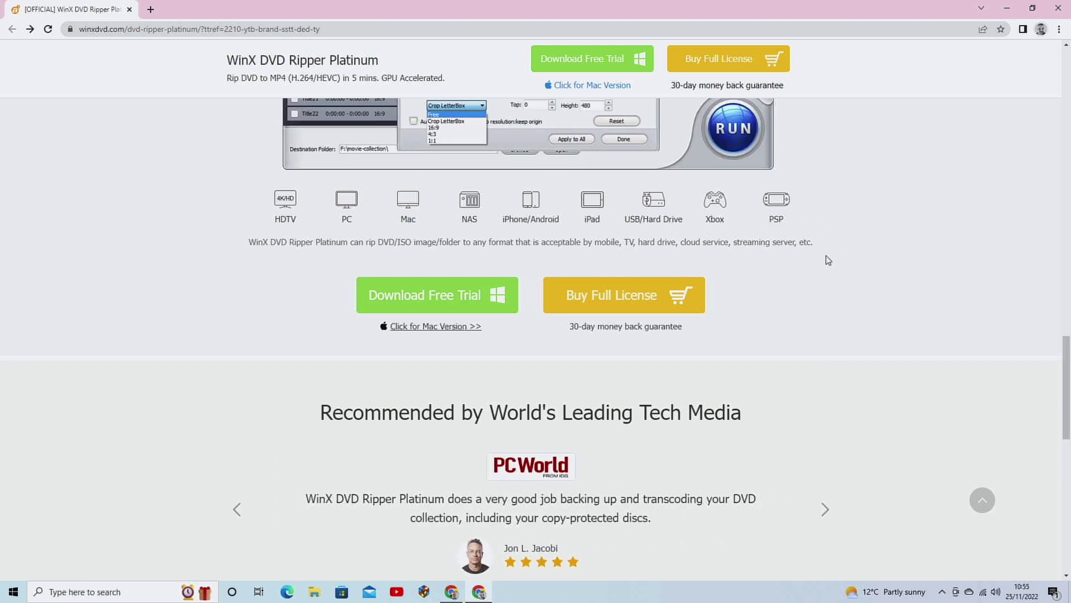
{"action": "scroll", "coordinate": [826, 260], "scroll_direction": "up", "scroll_amount": 1}
{"action": "scroll", "coordinate": [826, 261], "scroll_direction": "up", "scroll_amount": 12}
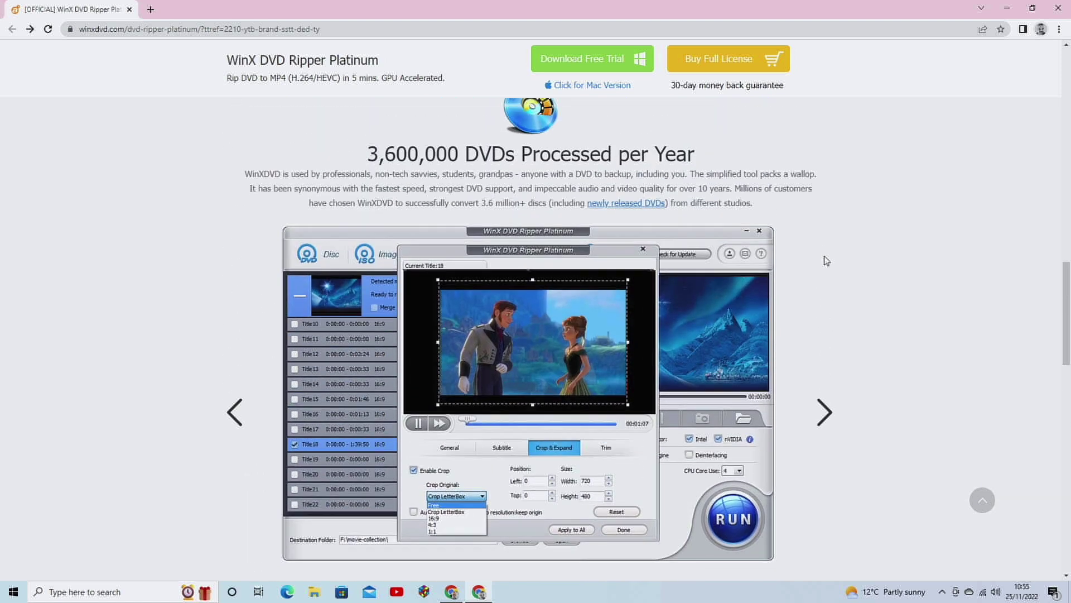
{"action": "scroll", "coordinate": [826, 260], "scroll_direction": "up", "scroll_amount": 15}
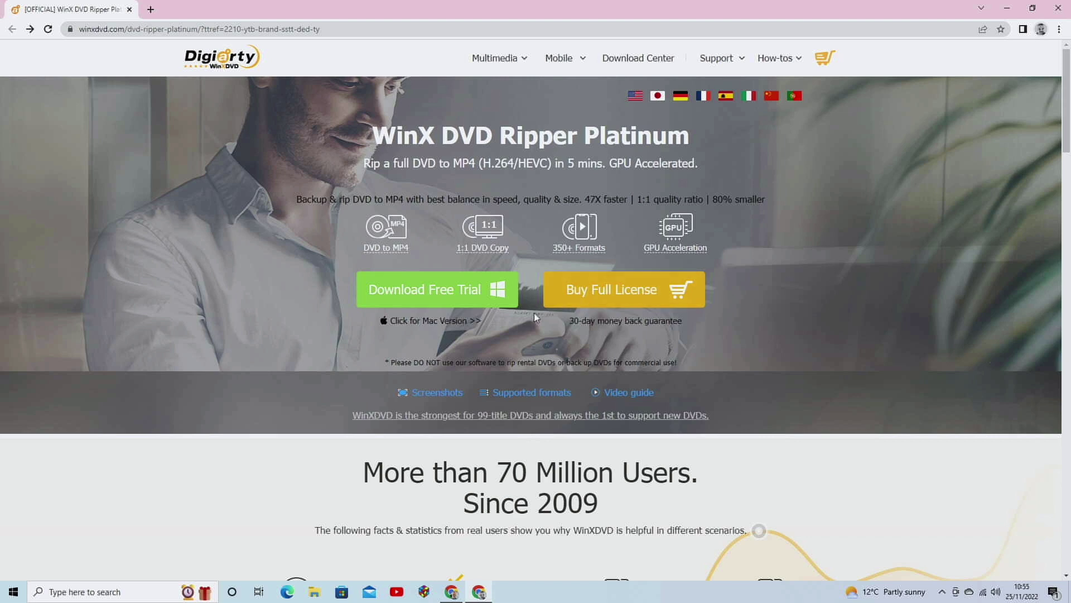
Open the Buy Full License page and scroll through the Premium and Ultimate License plans
{"action": "left_click", "coordinate": [620, 296]}
{"action": "scroll", "coordinate": [713, 271], "scroll_direction": "down", "scroll_amount": 3}
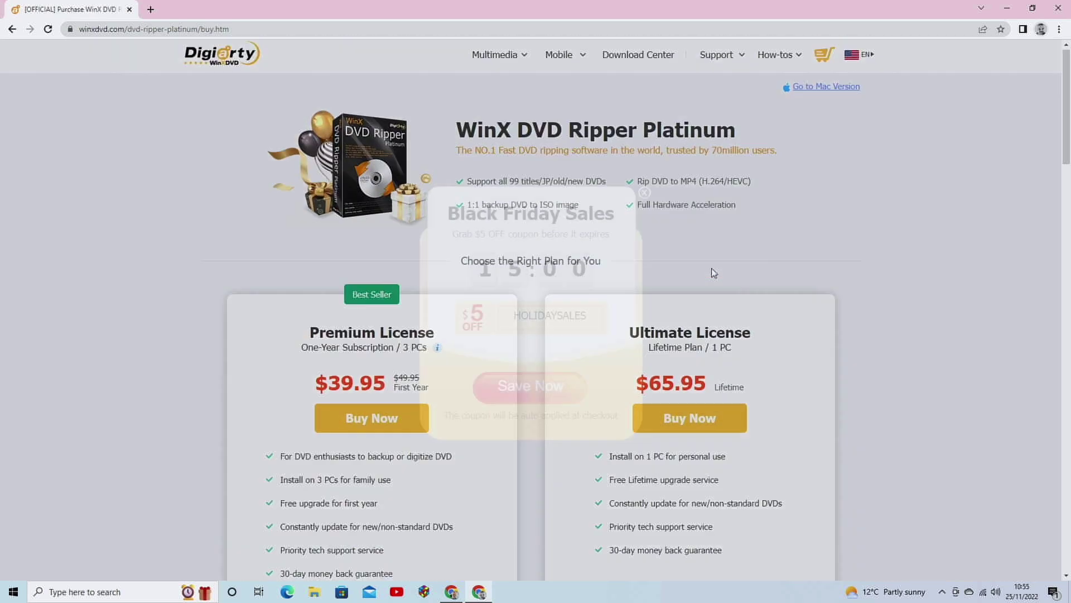
{"action": "scroll", "coordinate": [714, 273], "scroll_direction": "down", "scroll_amount": 3}
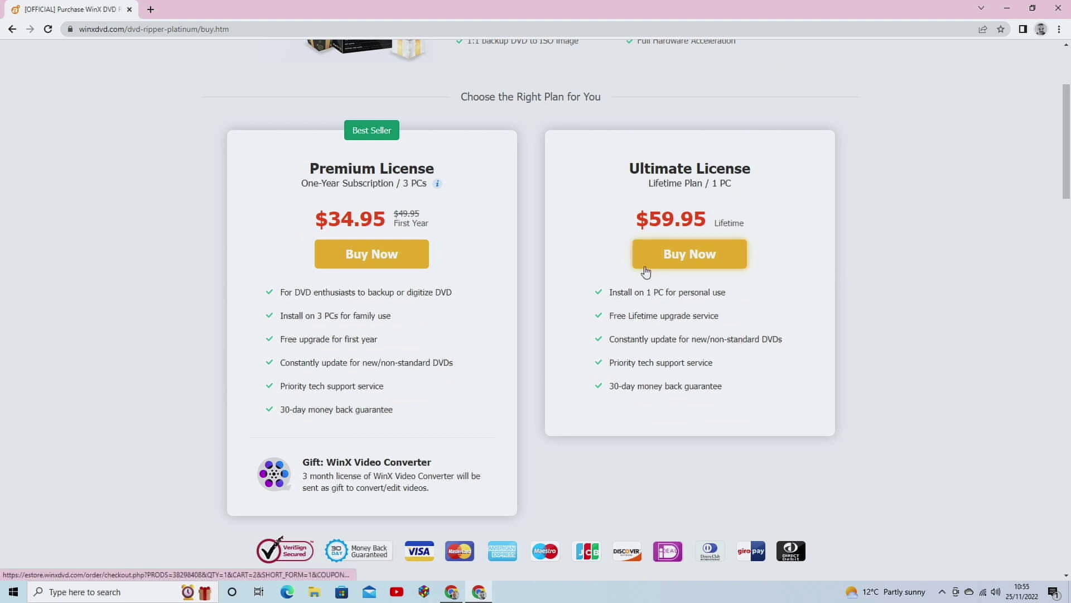
{"action": "scroll", "coordinate": [743, 271], "scroll_direction": "down", "scroll_amount": 14}
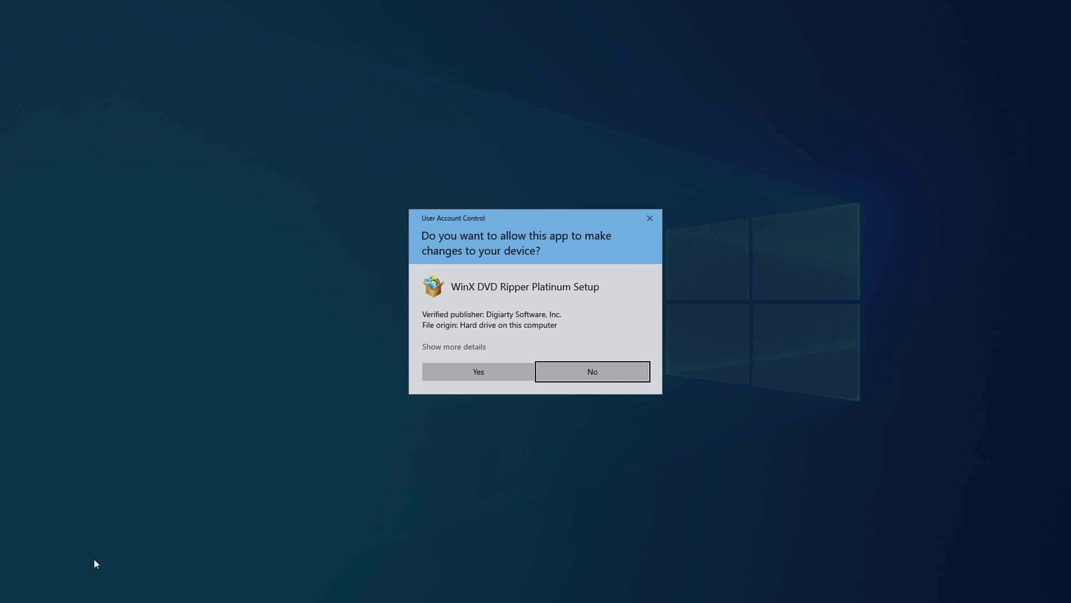
Run the setup, accepting the language, licence agreement and default Program Files and Start Menu folders
{"action": "left_click", "coordinate": [481, 373]}
{"action": "left_click", "coordinate": [547, 321]}
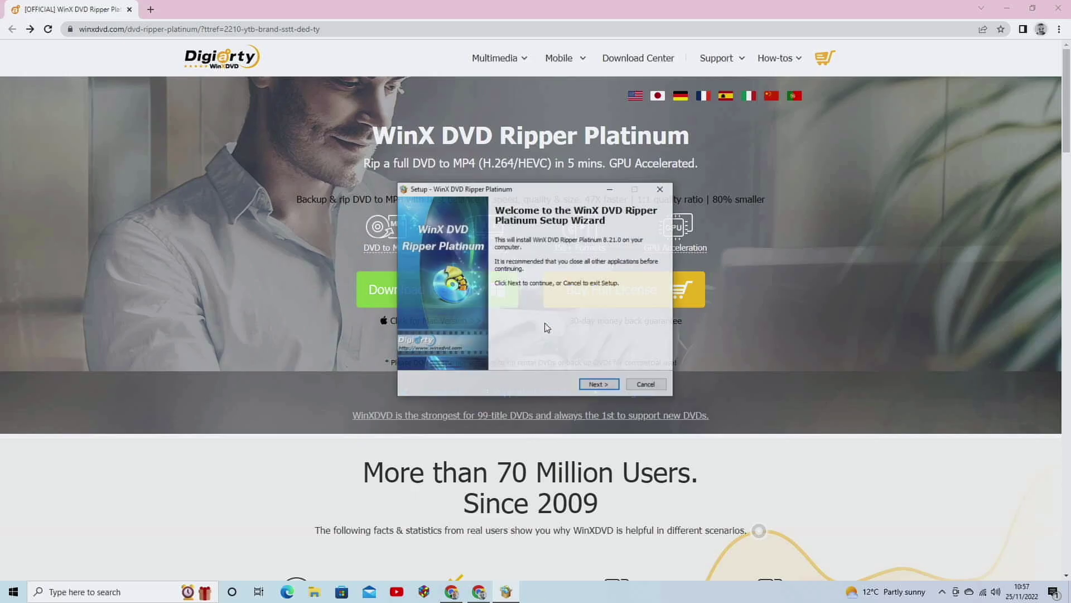
{"action": "left_click", "coordinate": [599, 385]}
{"action": "left_click", "coordinate": [422, 350]}
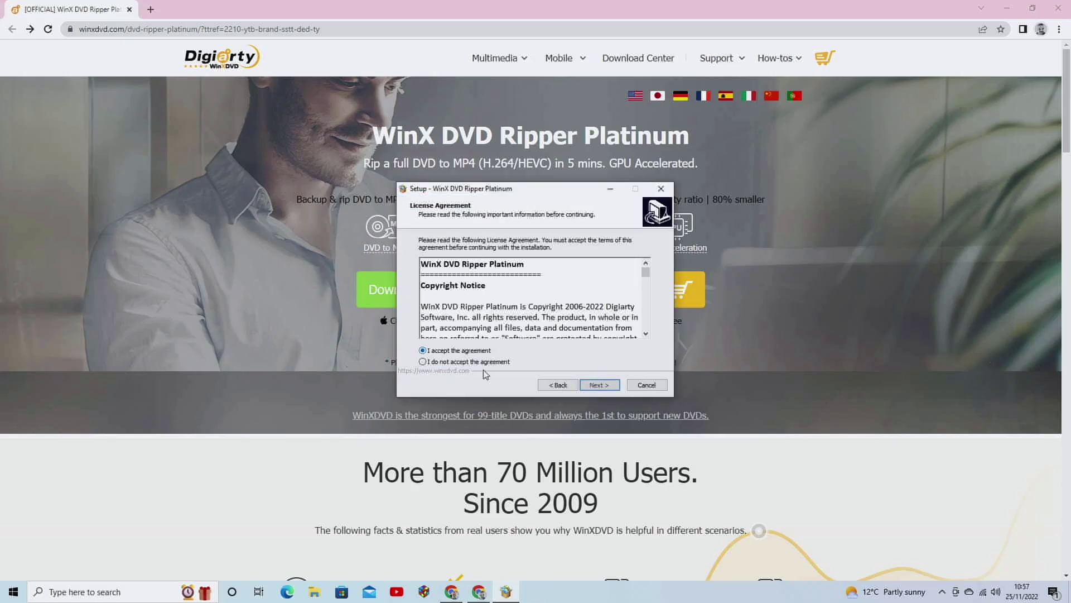
{"action": "left_click", "coordinate": [599, 385]}
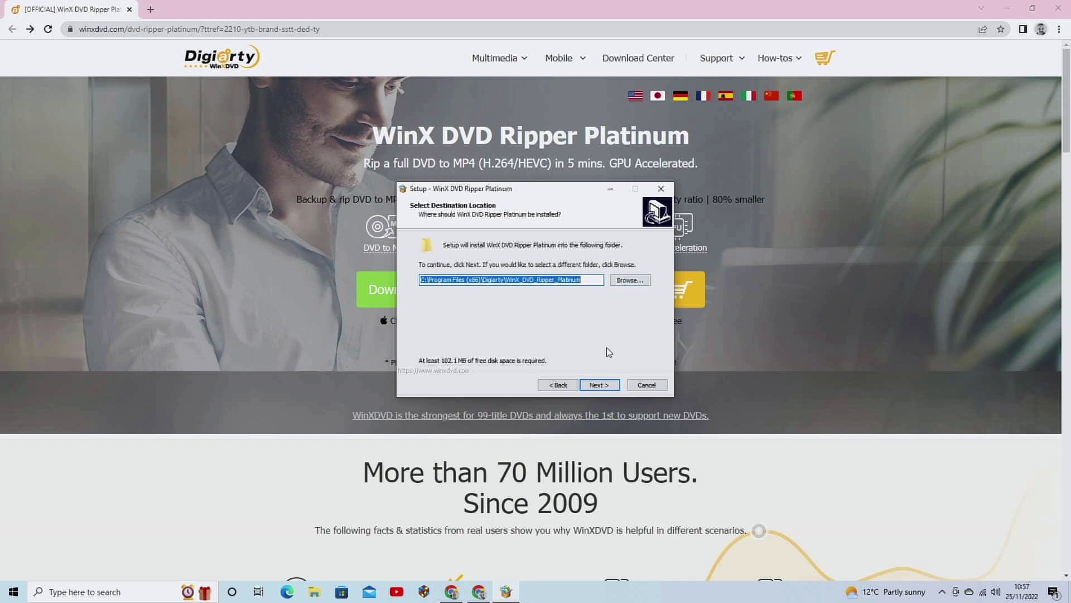
{"action": "left_click", "coordinate": [598, 386]}
{"action": "left_click", "coordinate": [598, 387]}
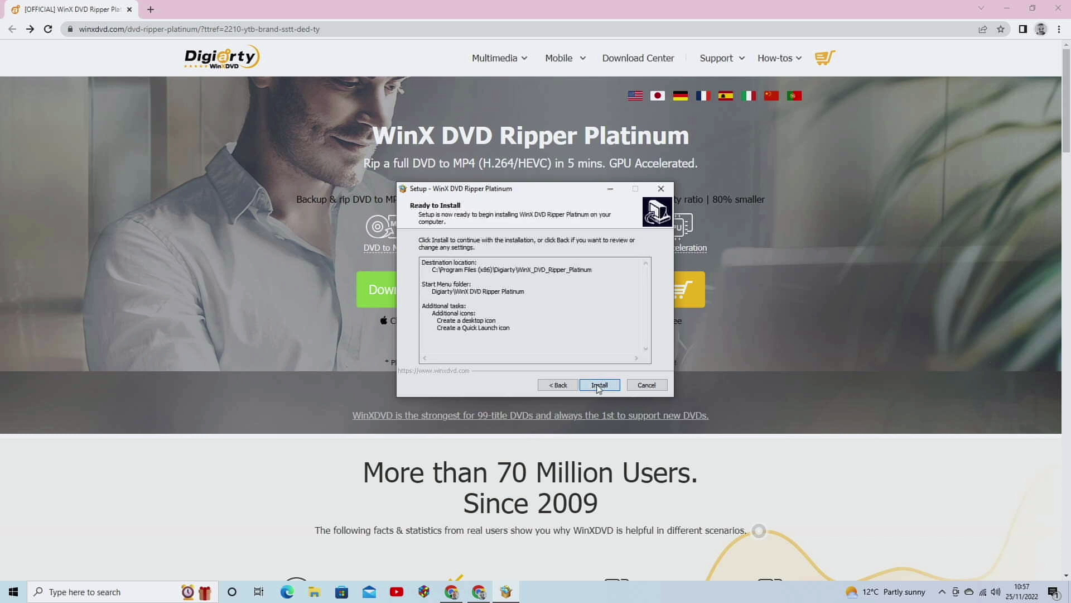
{"action": "left_click", "coordinate": [599, 385]}
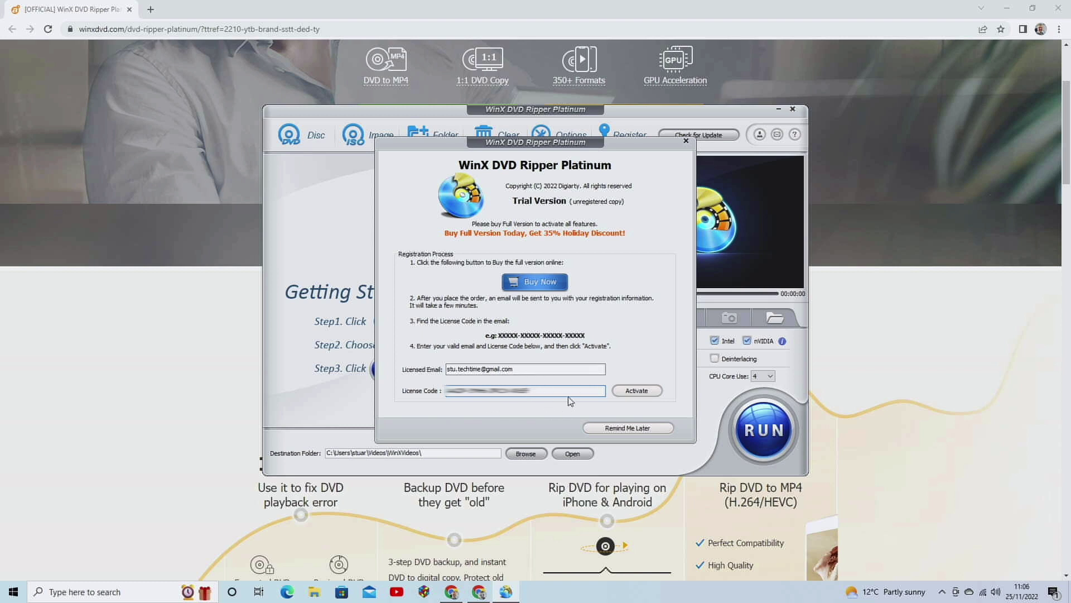
Activate the licence and dismiss the Registered successfully message
{"action": "left_click", "coordinate": [637, 391]}
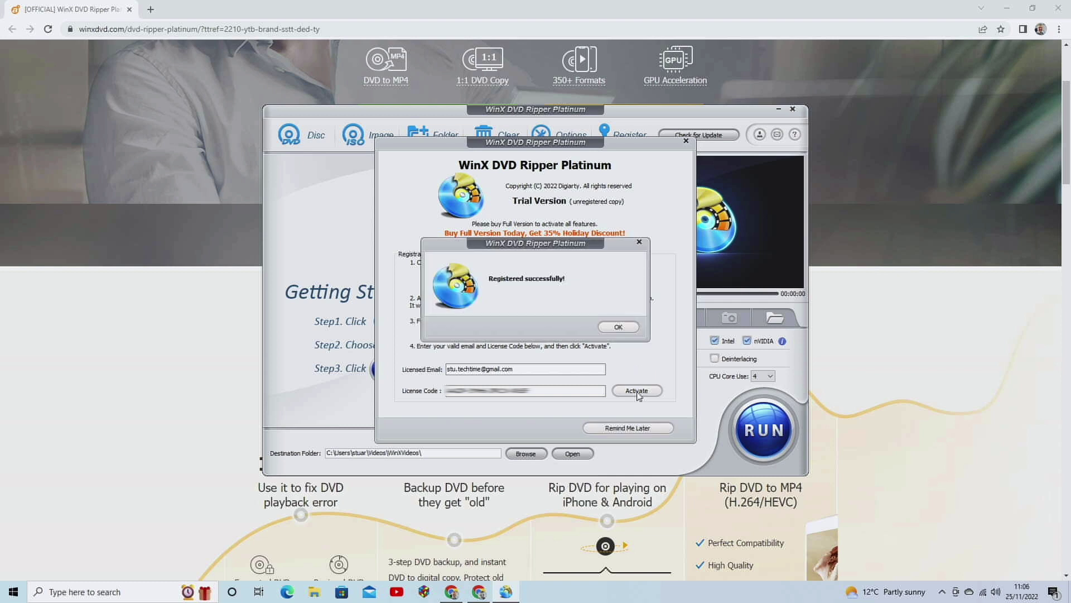
{"action": "left_click", "coordinate": [614, 328]}
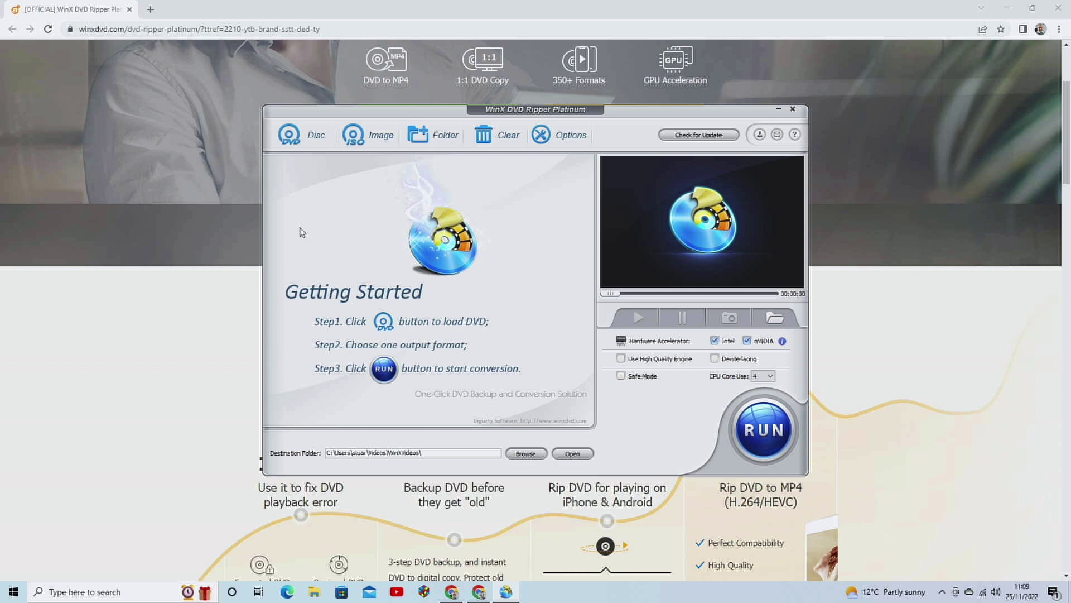
Load the D:THE_BIG_BLUE disc with Auto Detect and pick General Profiles > MP4 Video
{"action": "left_click", "coordinate": [294, 140]}
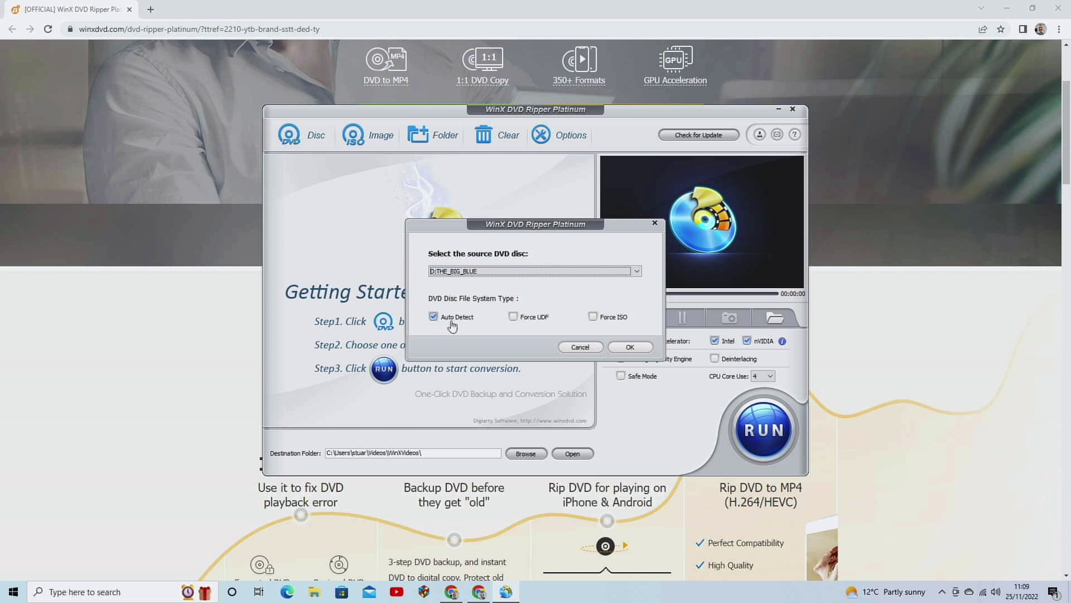
{"action": "left_click", "coordinate": [638, 348]}
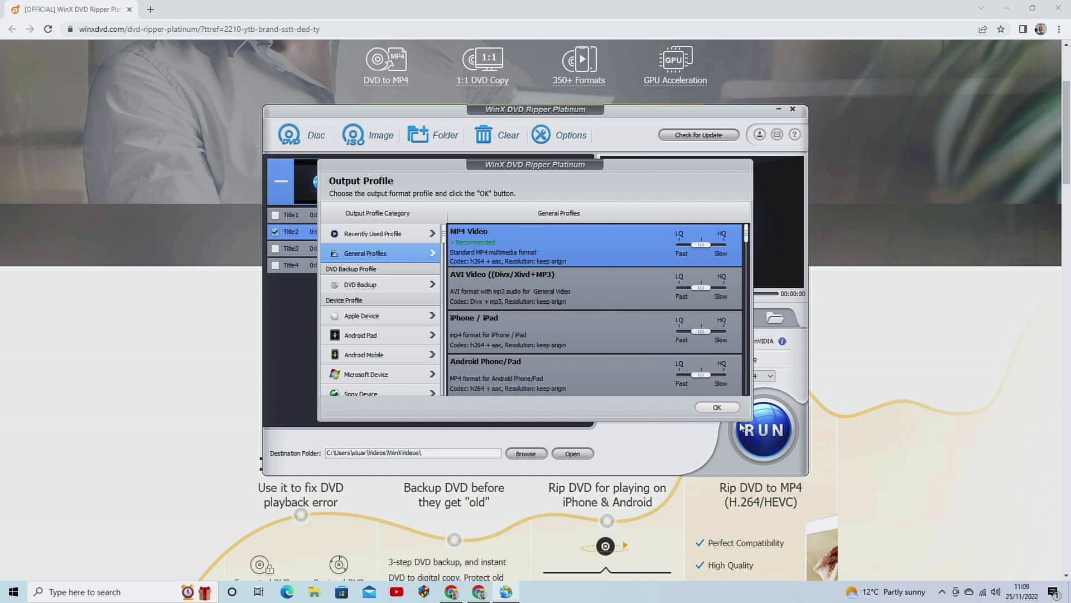
{"action": "left_click", "coordinate": [718, 408]}
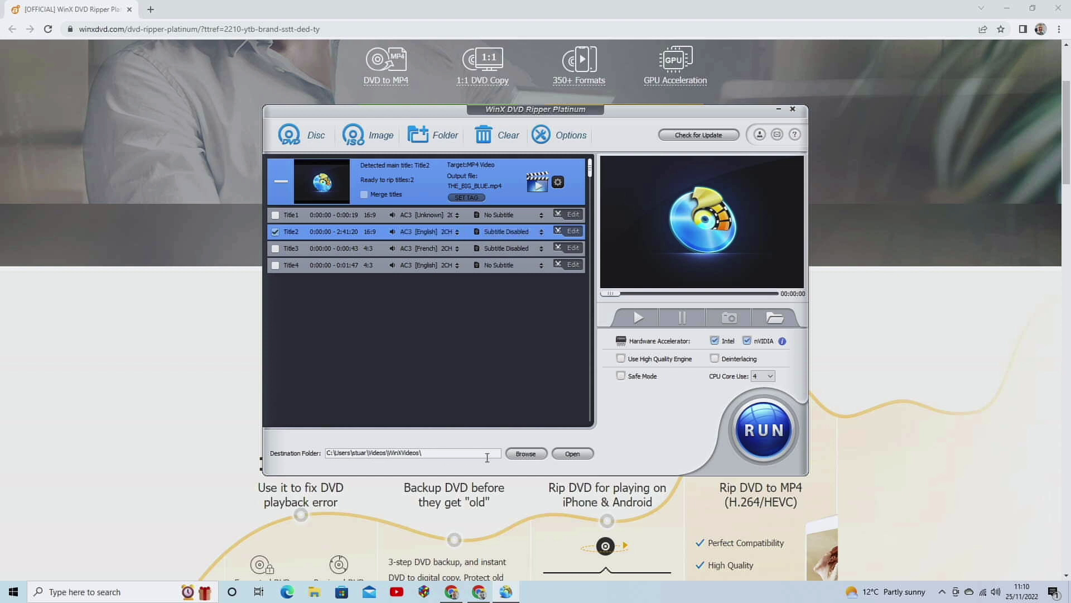
Keep the default destination folder and start ripping Title2 to THE_BIG_BLUE_Title2.mp4
{"action": "left_click", "coordinate": [529, 454]}
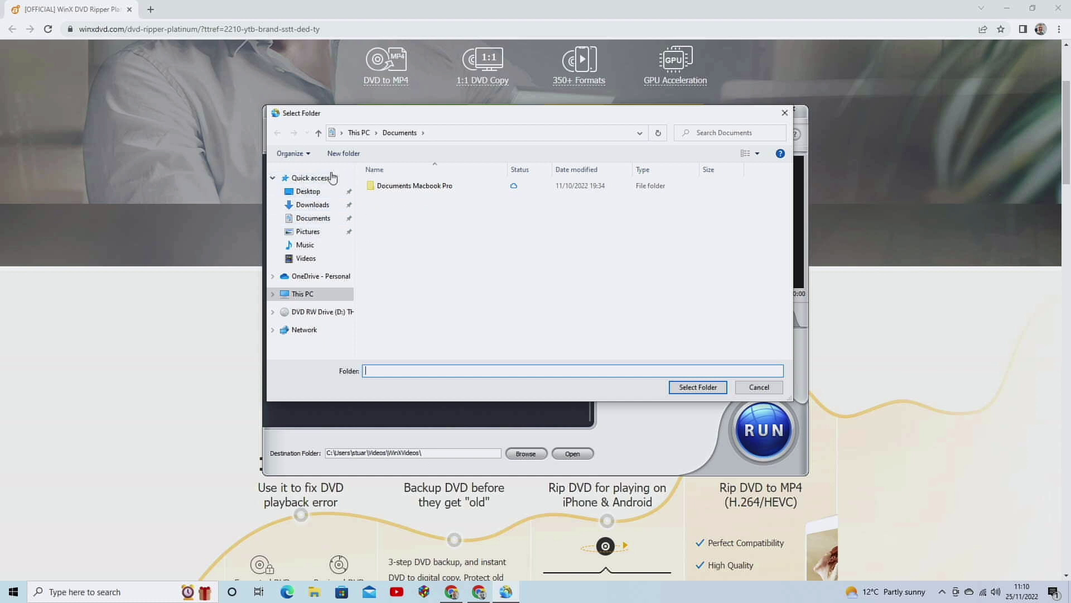
{"action": "left_click", "coordinate": [784, 113]}
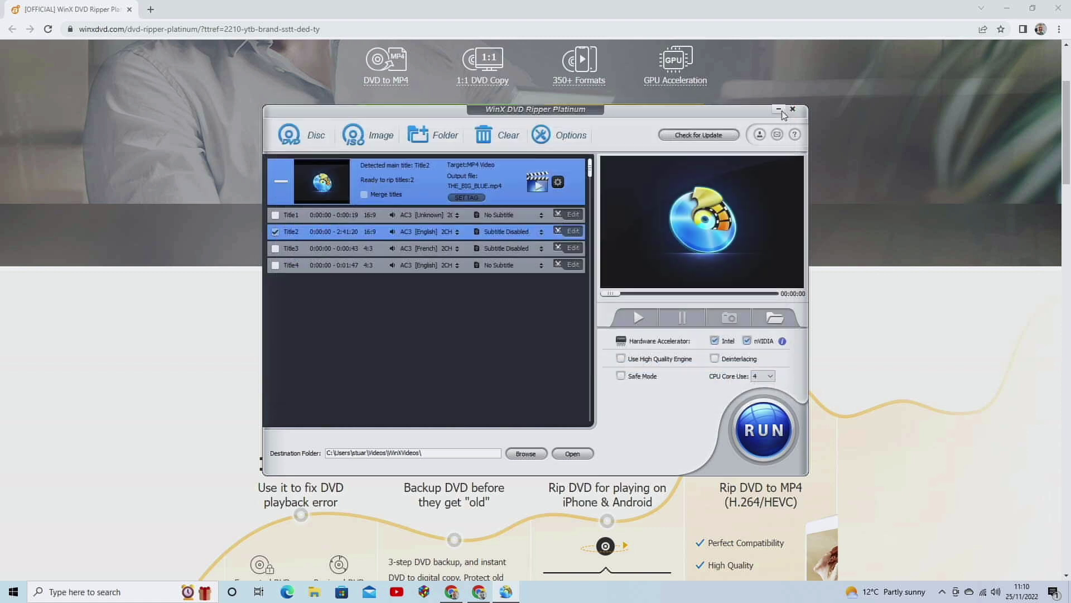
{"action": "left_click", "coordinate": [762, 439]}
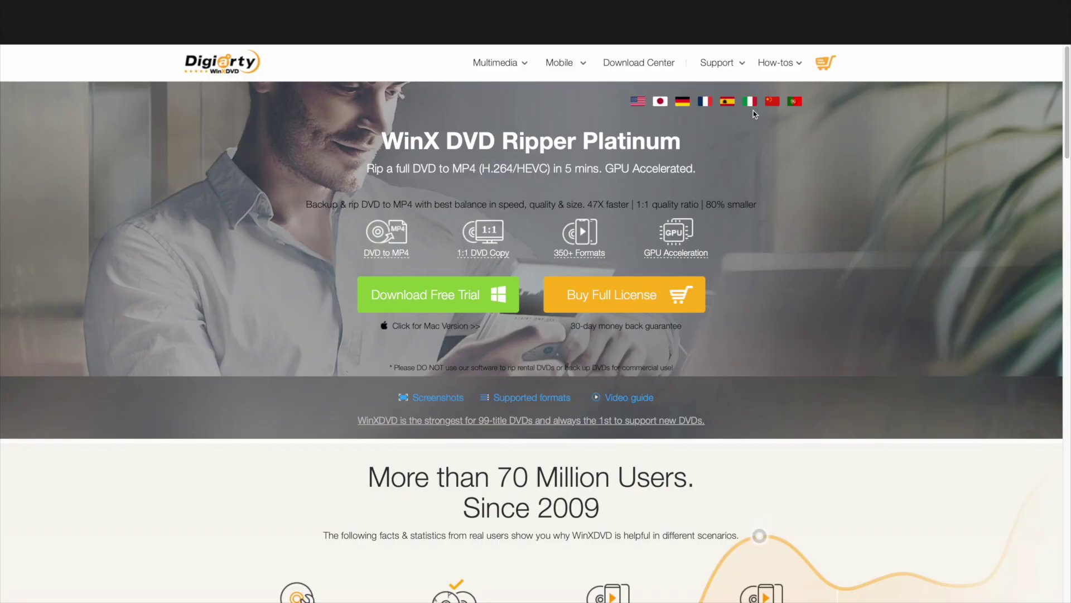
Open the Contact us page from the Support menu and view the For Customers e-mail contacts
{"action": "mouse_move", "coordinate": [733, 68]}
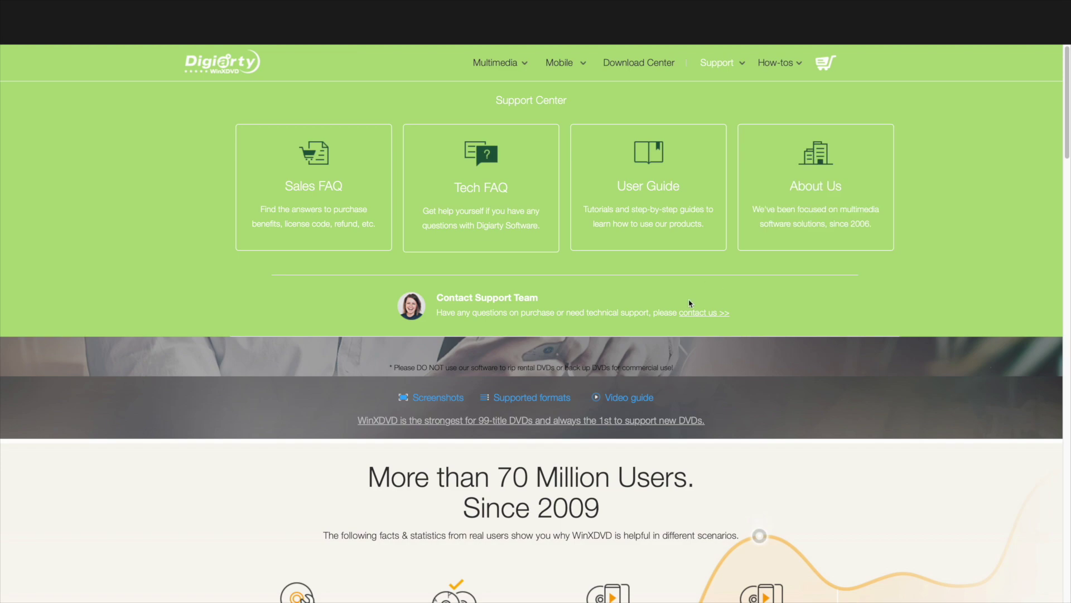
{"action": "left_click", "coordinate": [700, 313]}
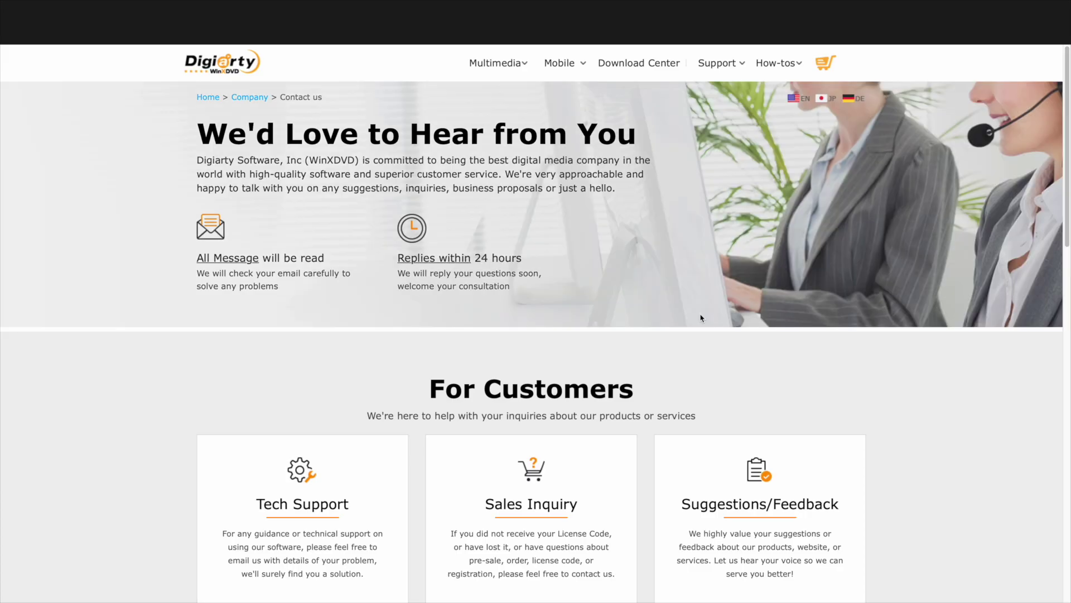
{"action": "scroll", "coordinate": [699, 316], "scroll_direction": "down", "scroll_amount": 3}
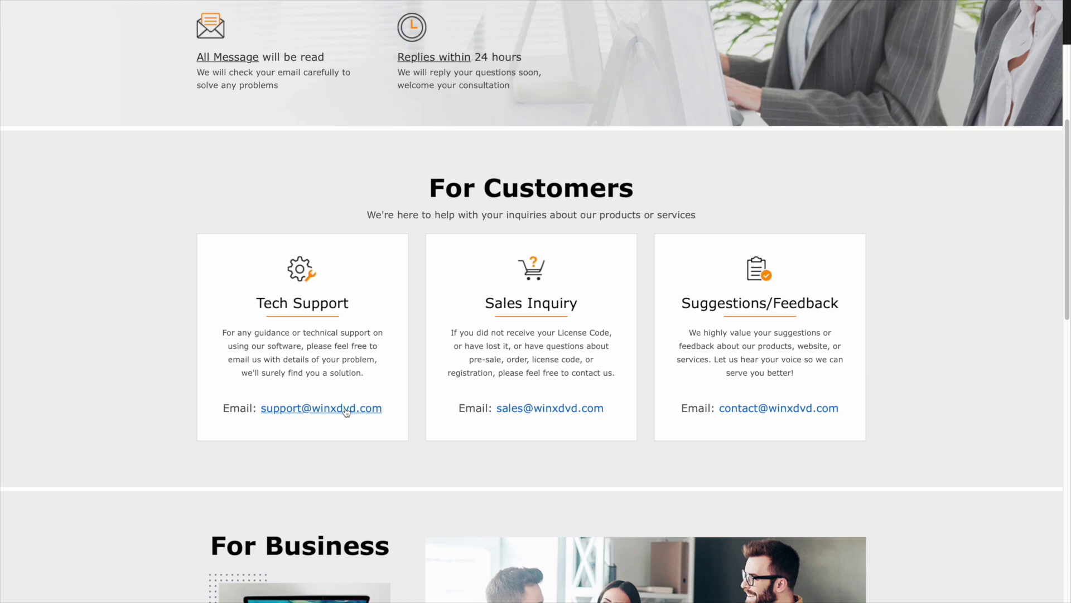
{"action": "scroll", "coordinate": [437, 335], "scroll_direction": "up", "scroll_amount": 3}
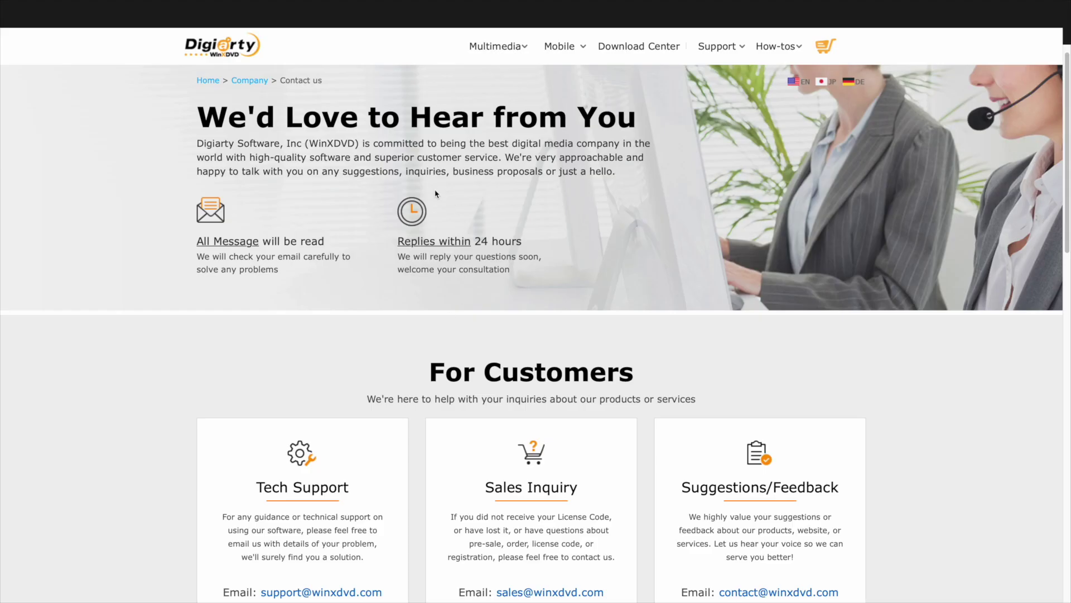